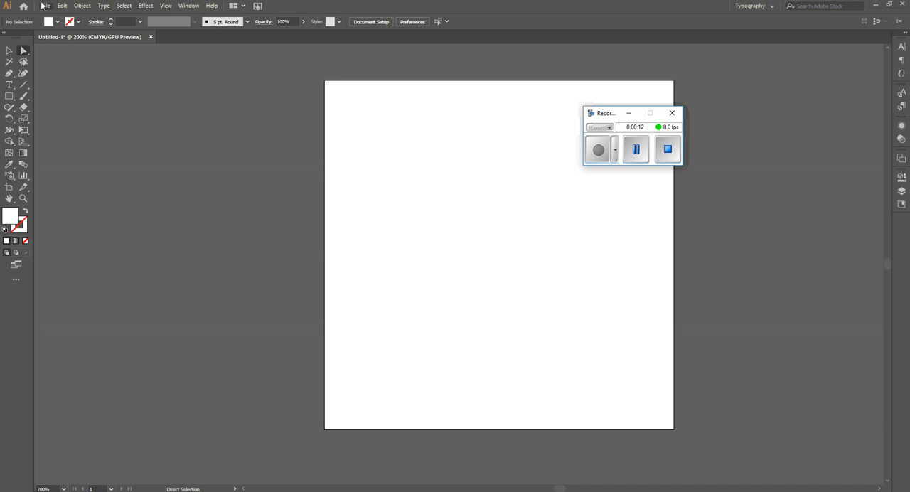
Step: Place the Washington Nationals logo PNG from the Downloads folder into the document
click(45, 6)
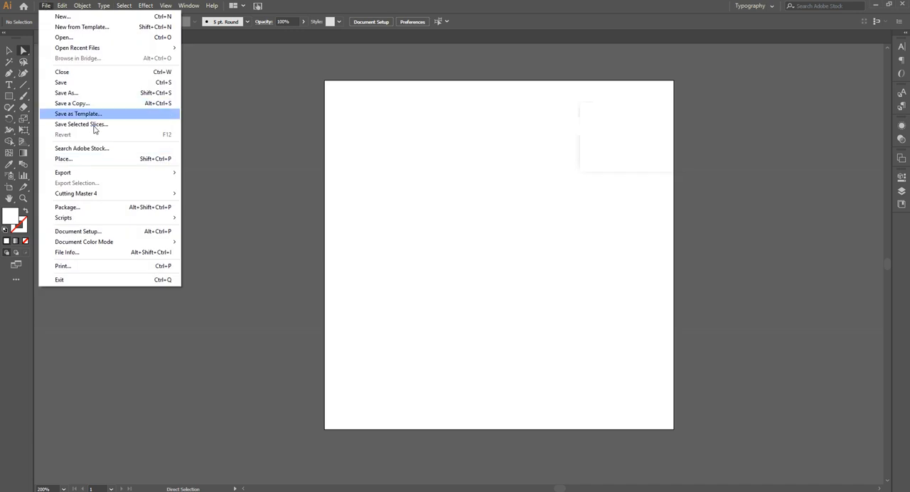
click(80, 160)
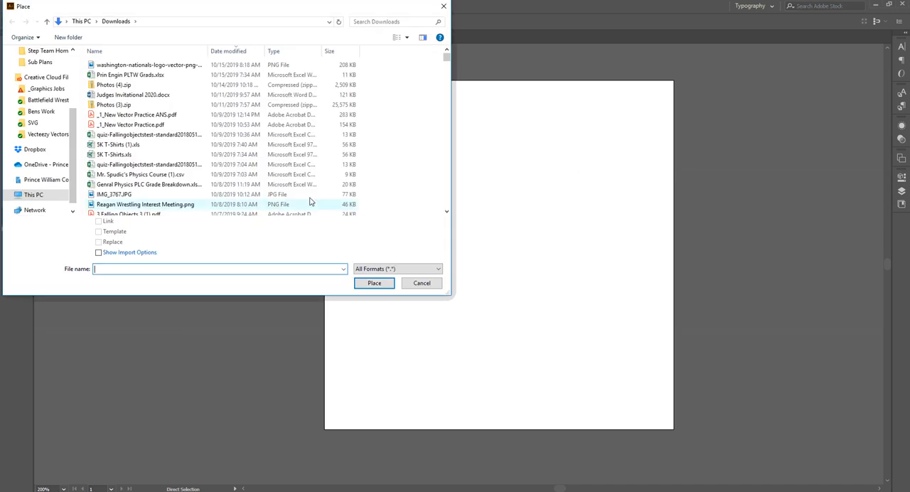
double_click(137, 65)
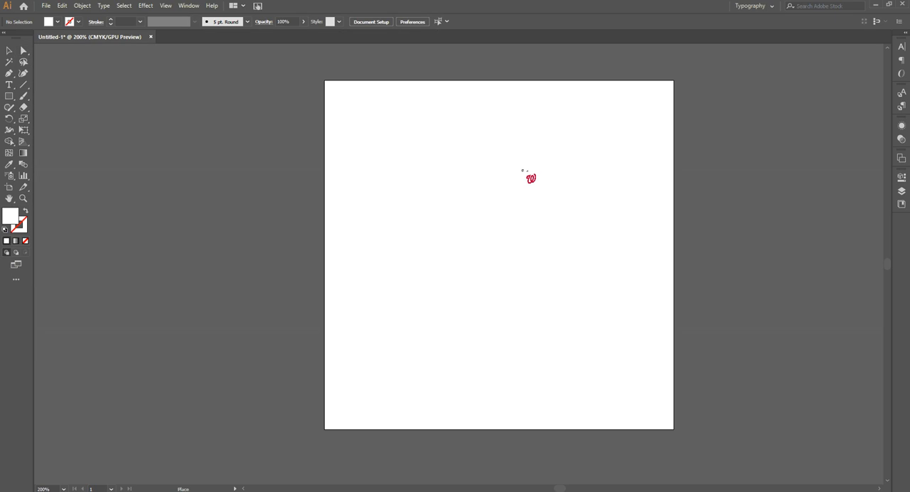
click(306, 63)
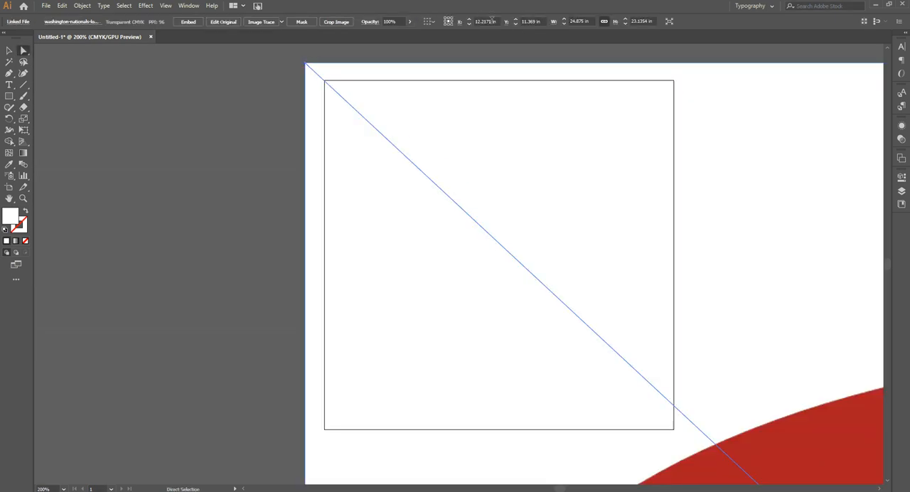
Step: Set the placed logo's width to 3.75 in with its proportions linked
click(579, 22)
text(3.75)
key(Tab)
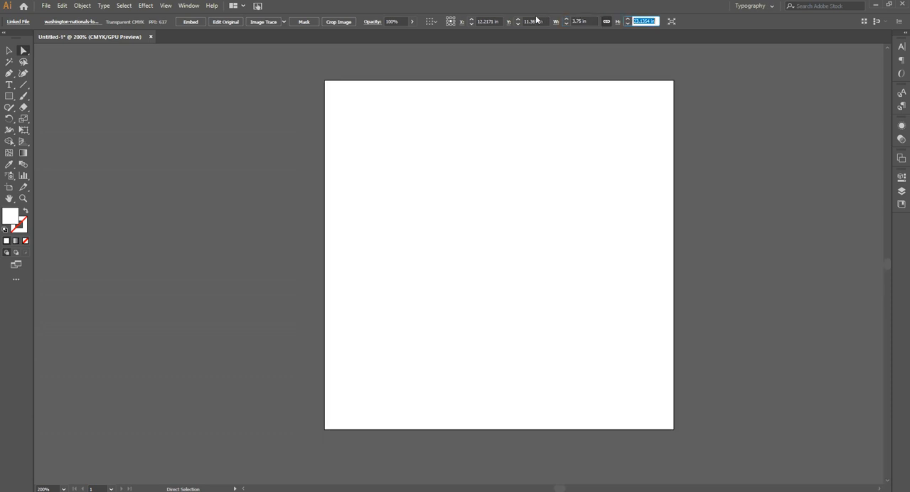
Step: Move the resized logo onto the centre of the artboard
click(23, 198)
click(787, 435)
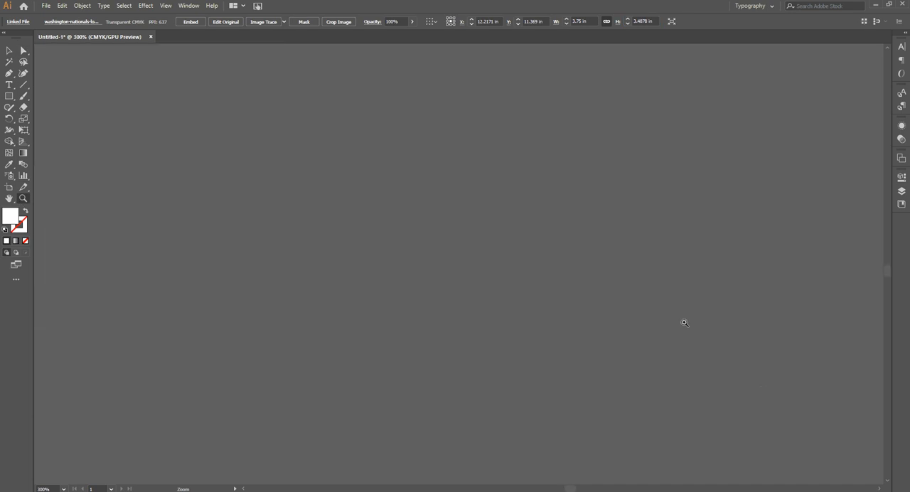
drag(712, 377, 402, 147)
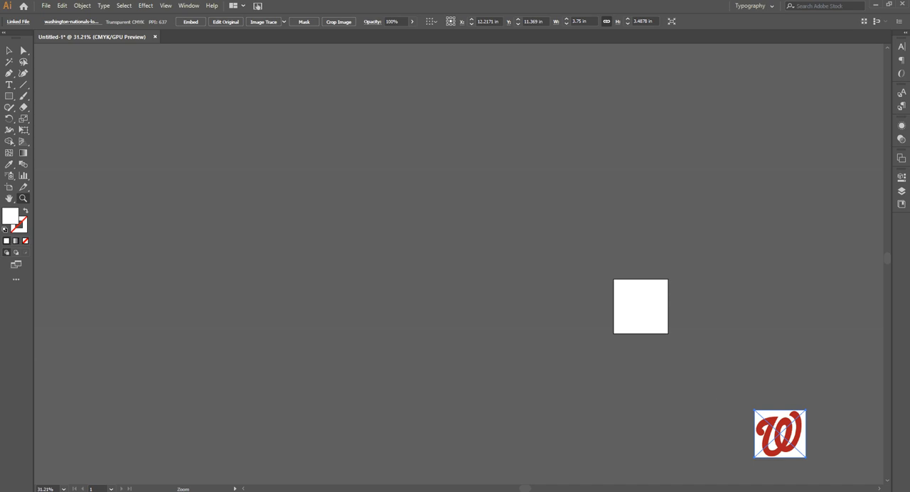
click(8, 51)
drag(792, 450, 647, 316)
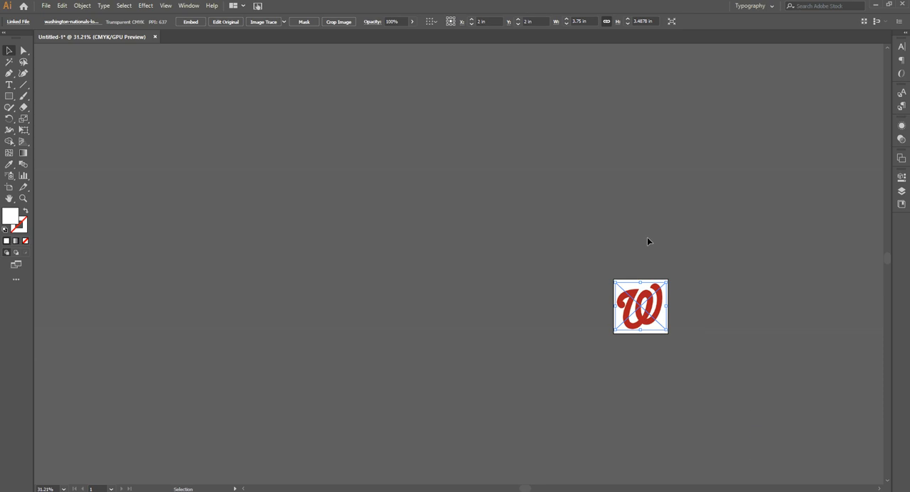
Step: Run Image Trace on the logo with the default preset, accepting the large-image warning, and open the detailed tracing options
click(22, 198)
click(644, 312)
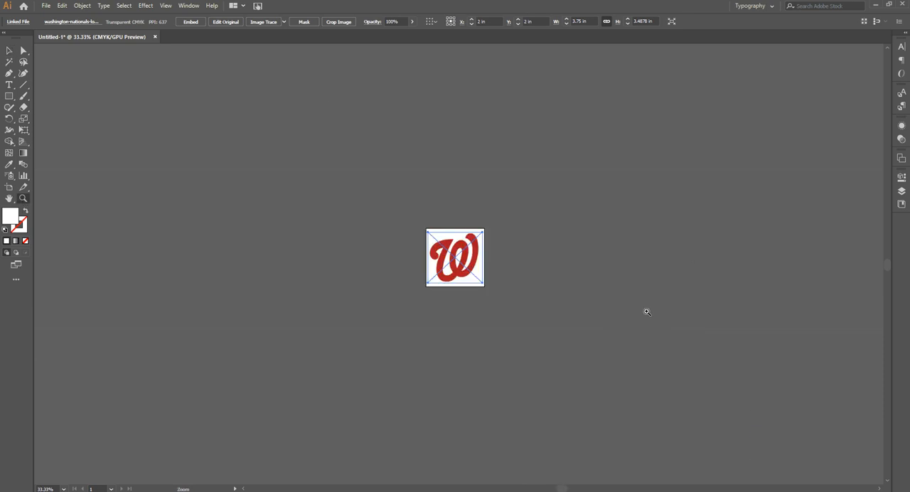
click(457, 258)
click(457, 258)
click(460, 279)
click(460, 279)
click(460, 279)
scroll(568, 283, up, 2)
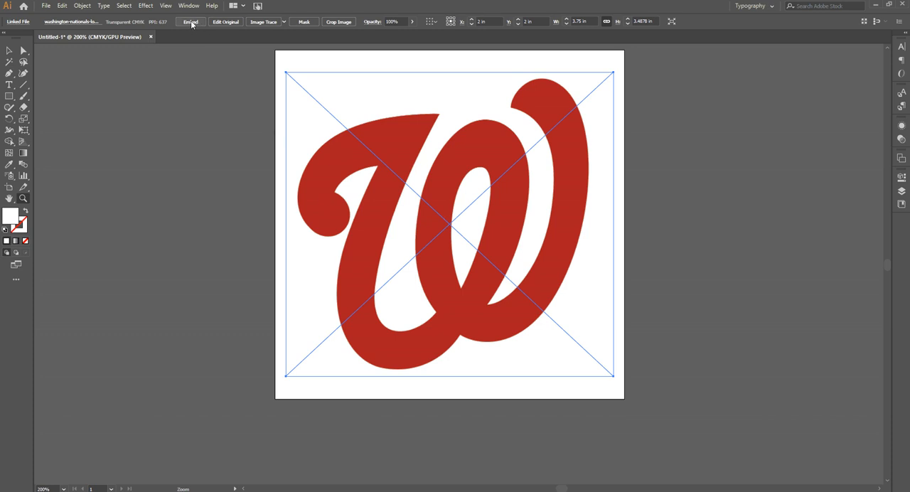
click(262, 22)
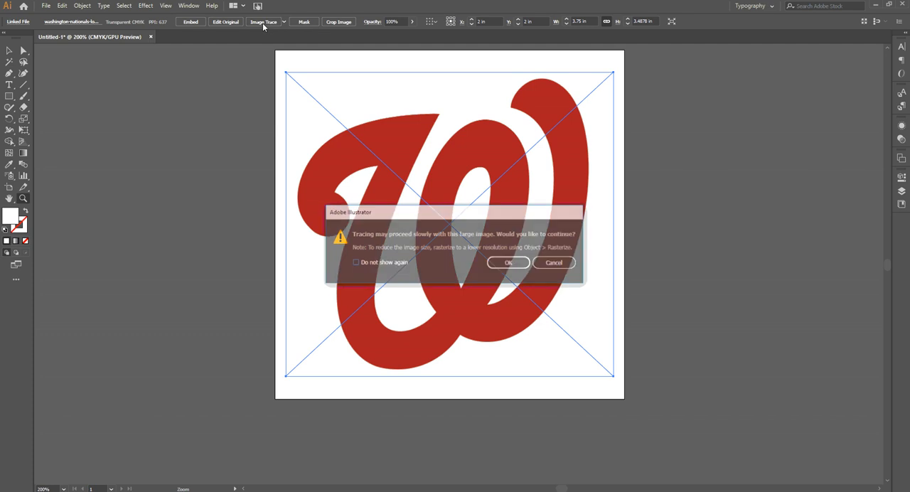
click(508, 264)
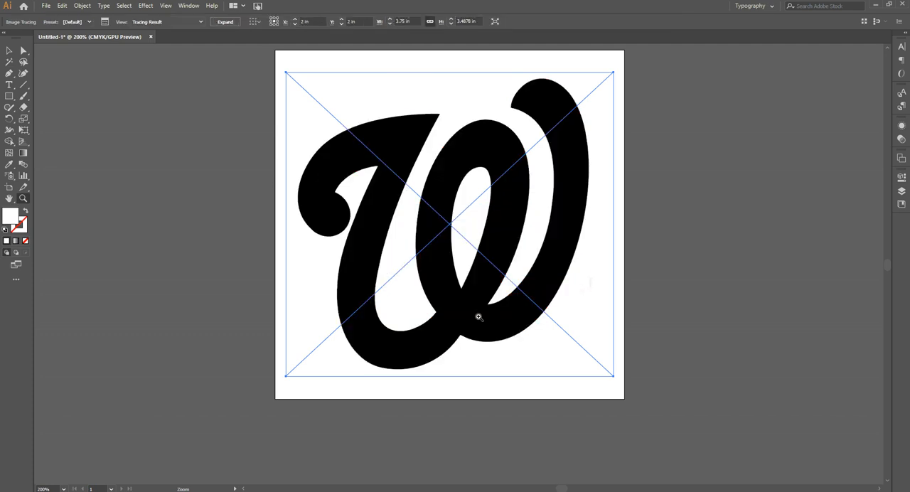
click(105, 21)
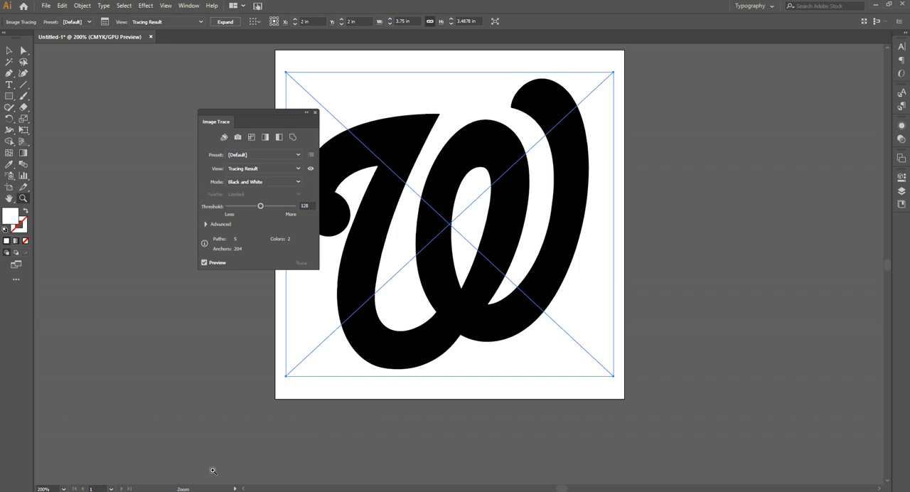
click(285, 491)
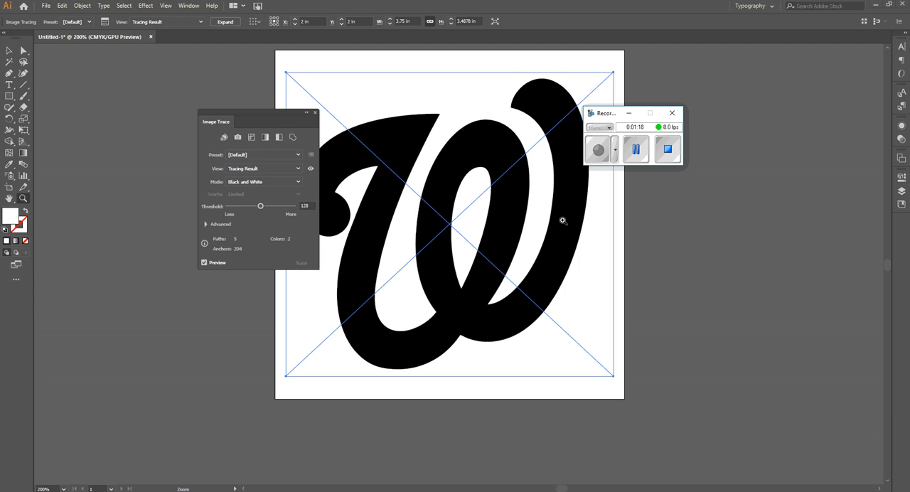
click(635, 149)
click(601, 153)
click(630, 115)
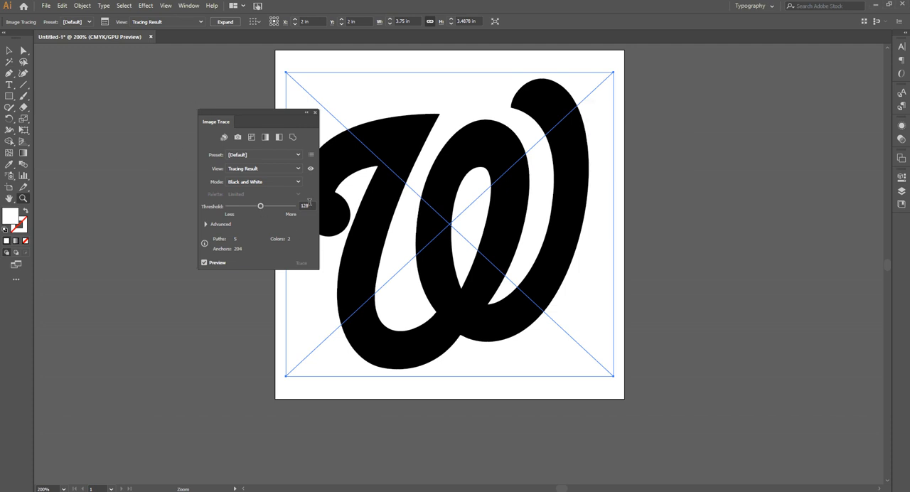
Step: Enable Ignore White in the advanced tracing options and expand the traced logo into vector paths
click(206, 225)
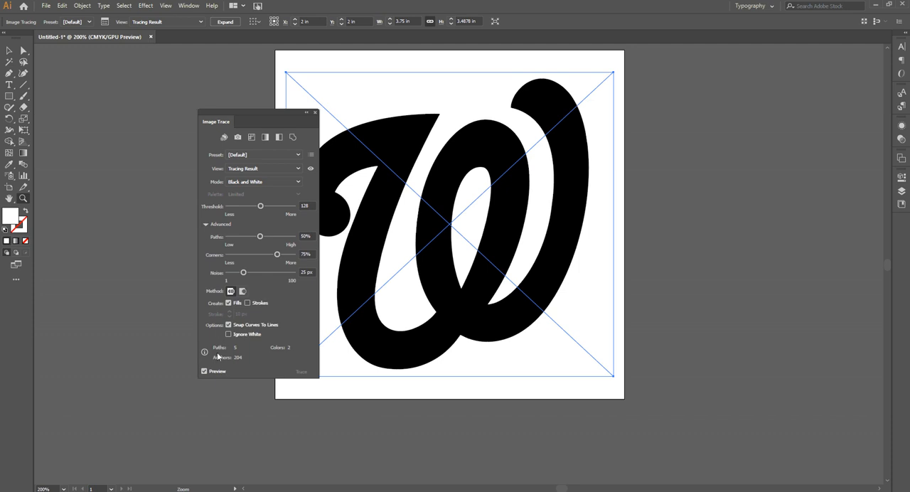
click(229, 335)
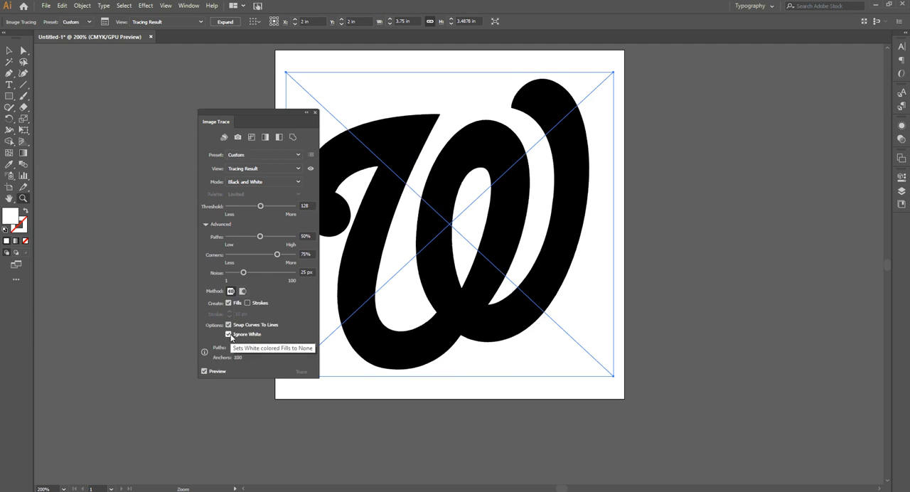
click(315, 113)
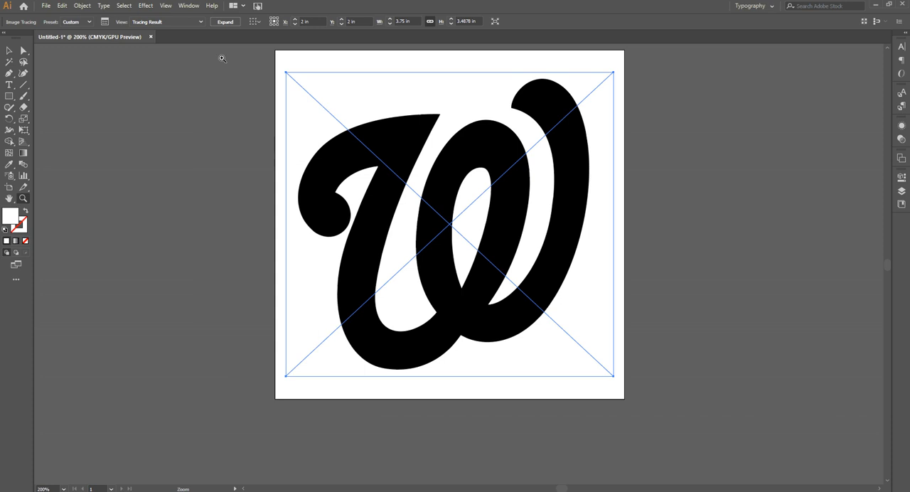
click(224, 22)
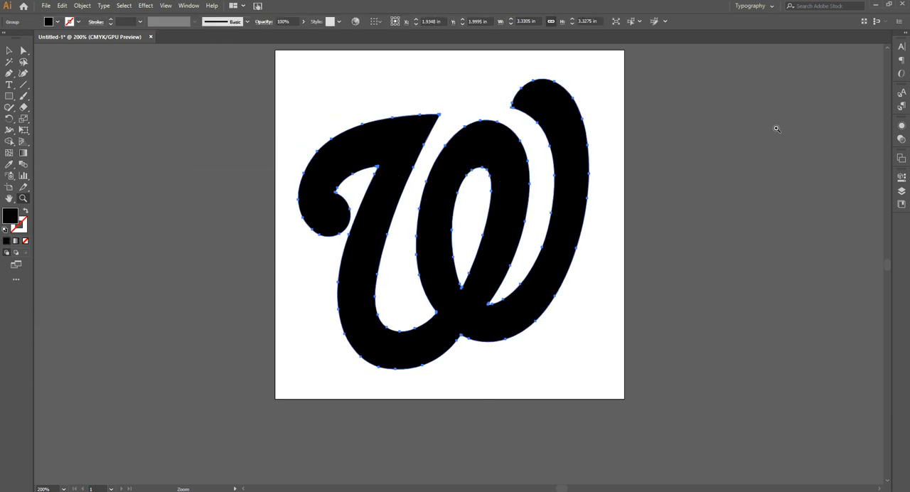
Step: Inspect the expanded logo's group in the layer list by toggling the visibility of its compound path off and on
click(901, 191)
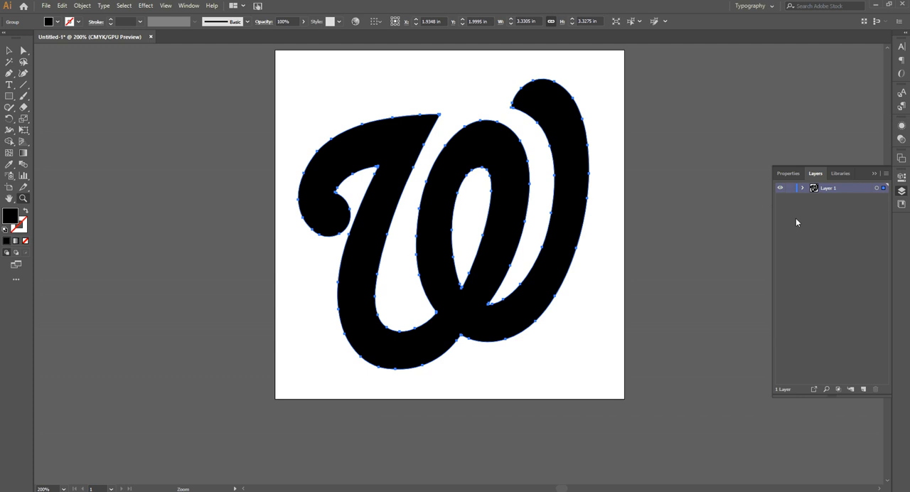
click(803, 189)
click(780, 208)
click(779, 209)
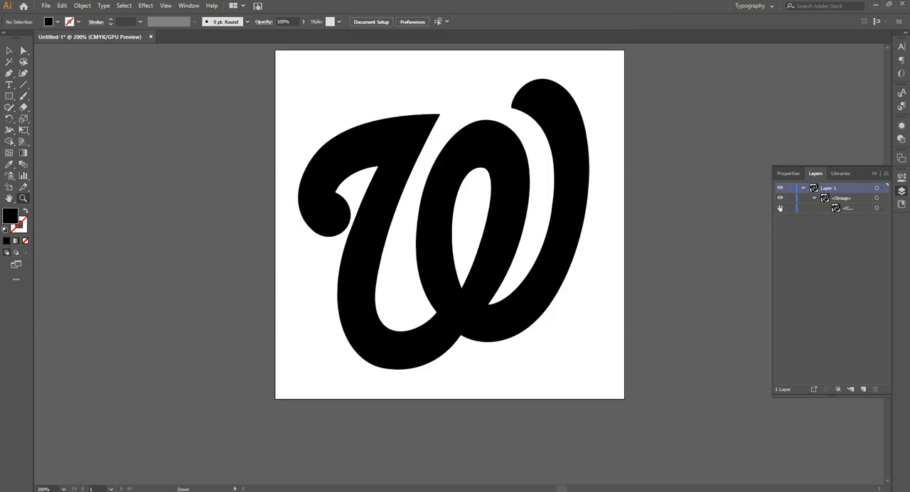
click(779, 208)
click(779, 209)
click(873, 174)
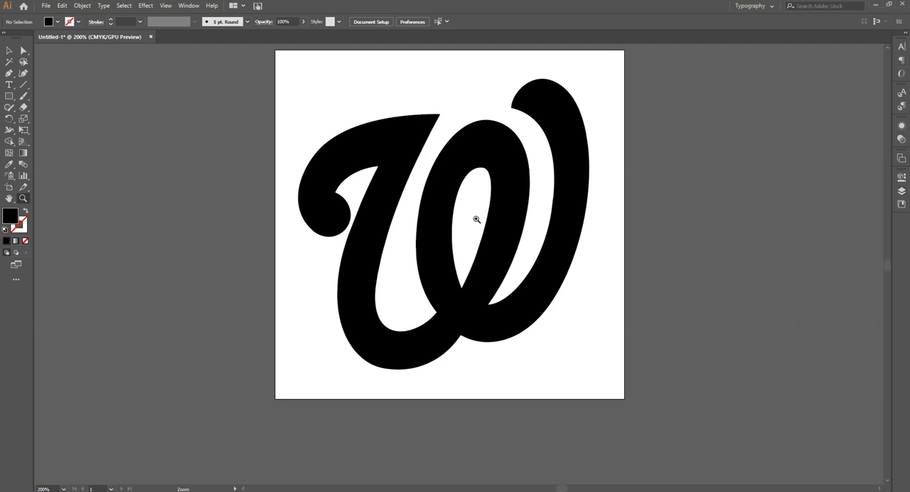
Step: Switch the document display to Outline view to show only the logo's paths
scroll(423, 241, up, 3)
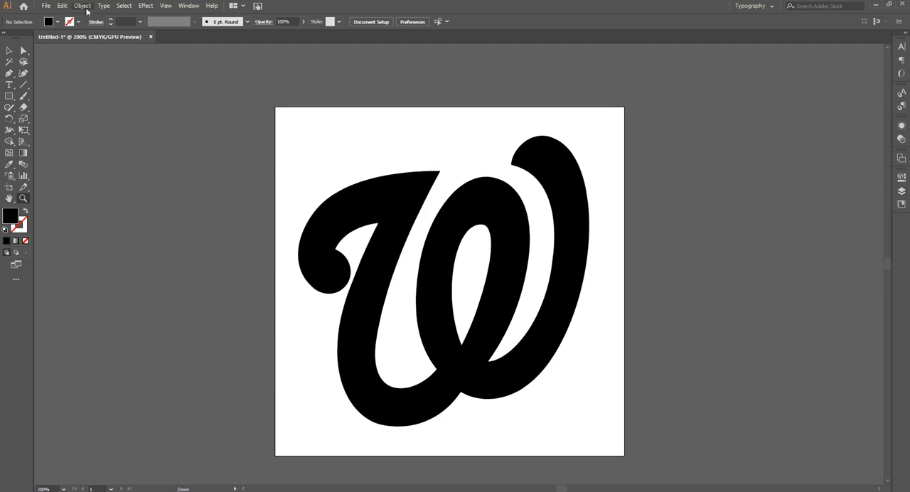
click(171, 6)
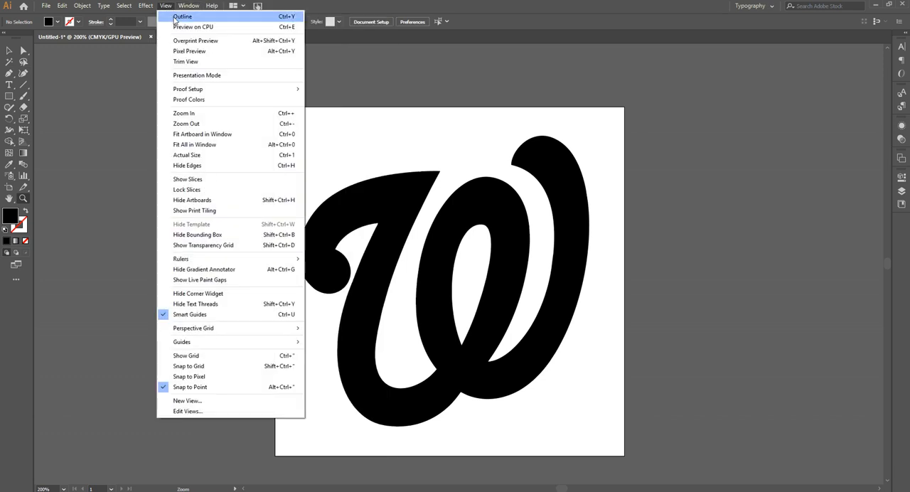
click(178, 17)
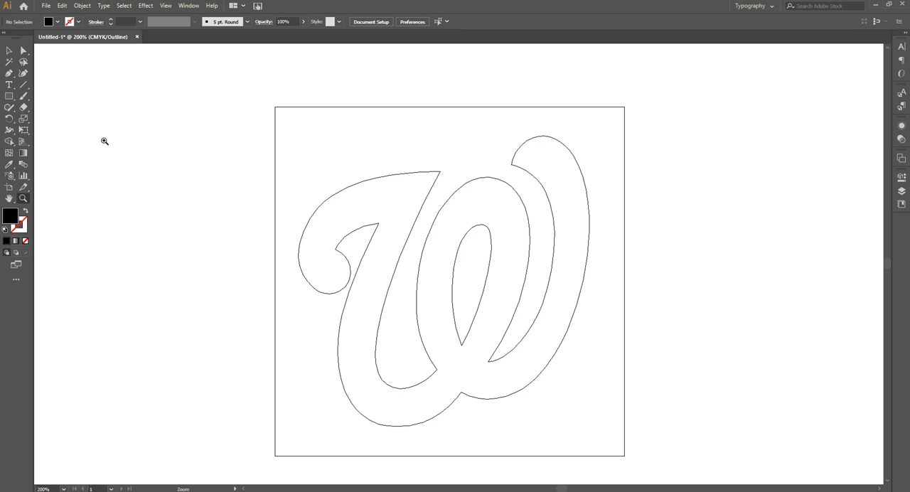
Step: Select the W logo and start Offset Path on it with the preview enabled
click(8, 50)
click(369, 182)
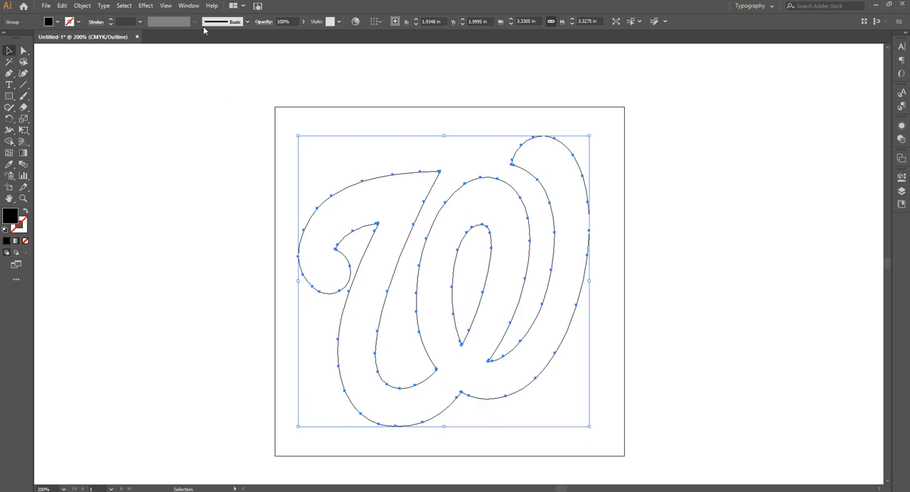
click(82, 6)
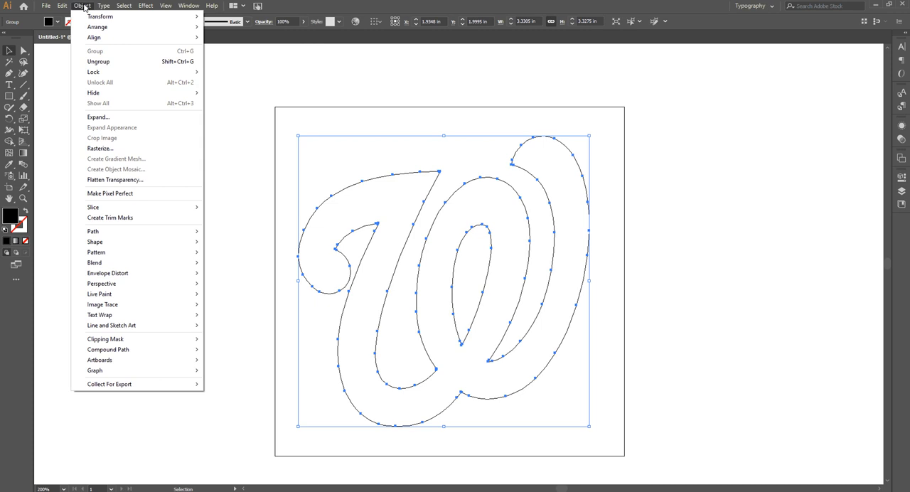
mouse_move(150, 236)
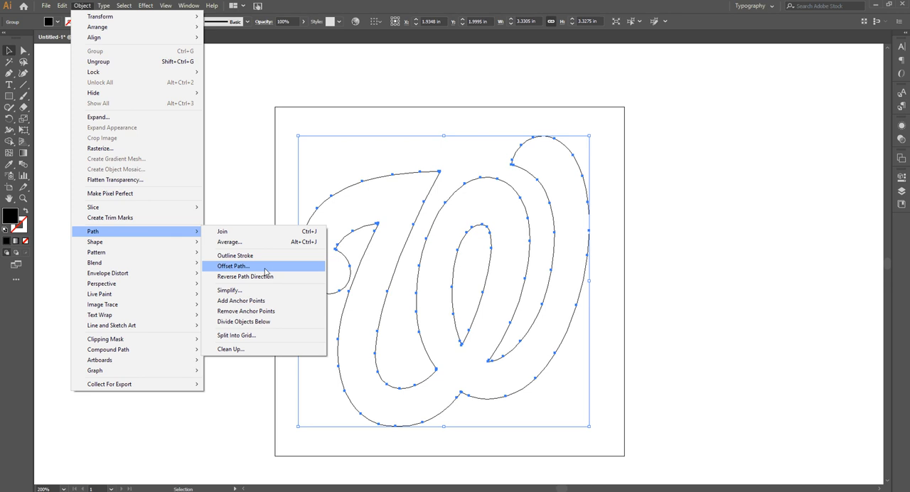
click(264, 267)
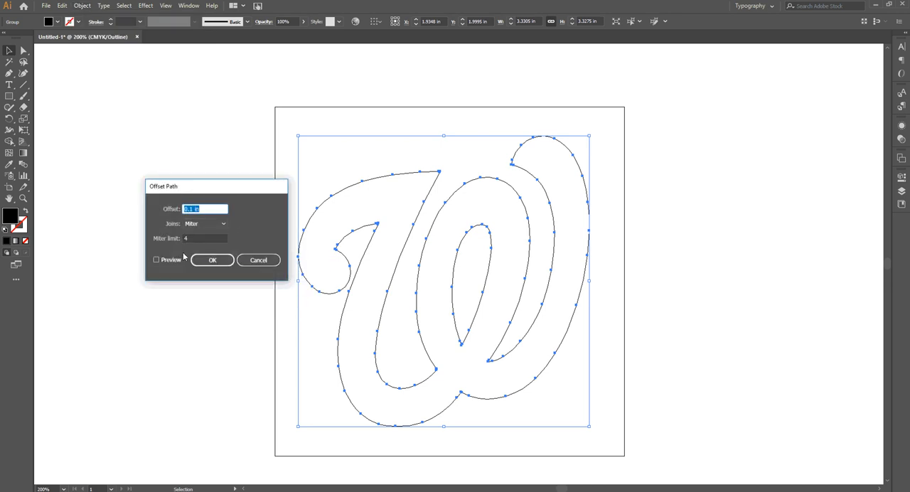
click(157, 260)
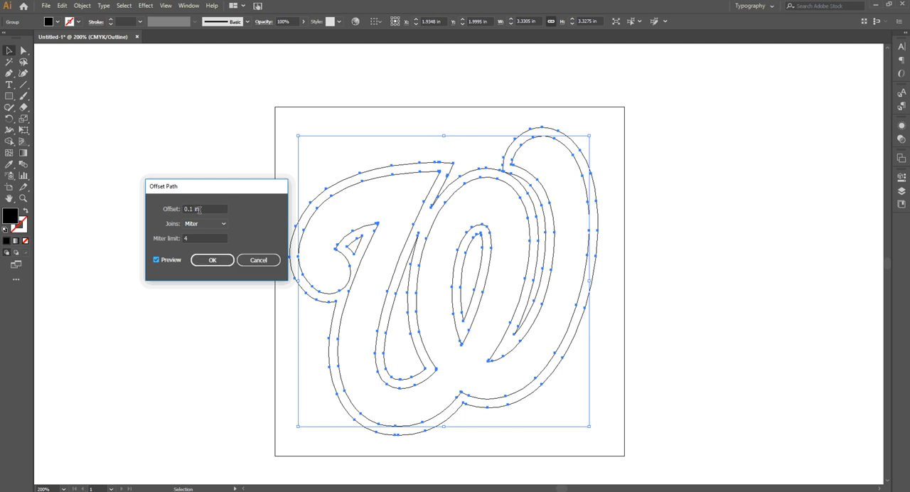
Step: Try an offset distance of 0.135 in for the logo's outline
drag(194, 211, 190, 210)
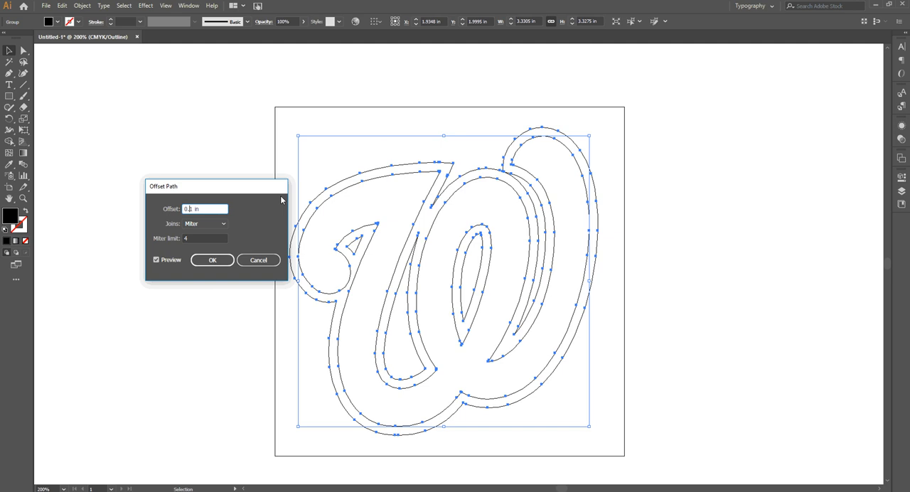
text(35)
key(Tab)
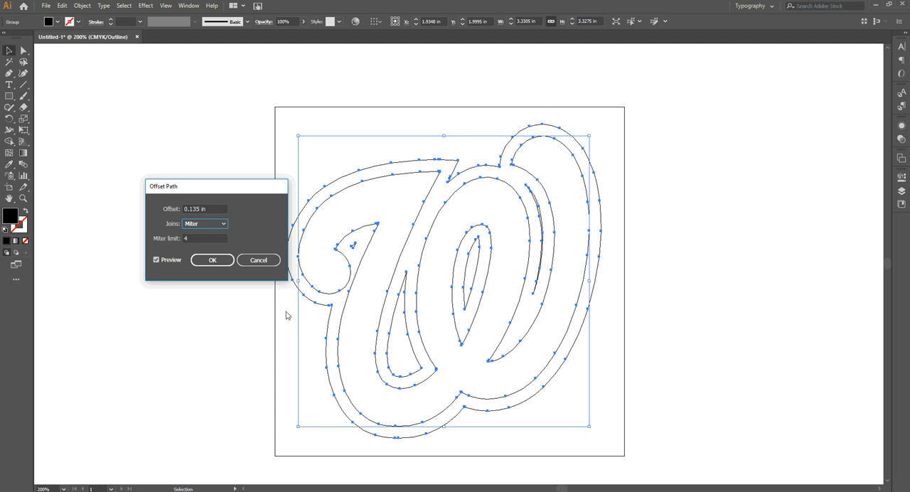
Step: Set the offset distance to 0.1 in and apply the offset to the logo with miter joins
click(200, 208)
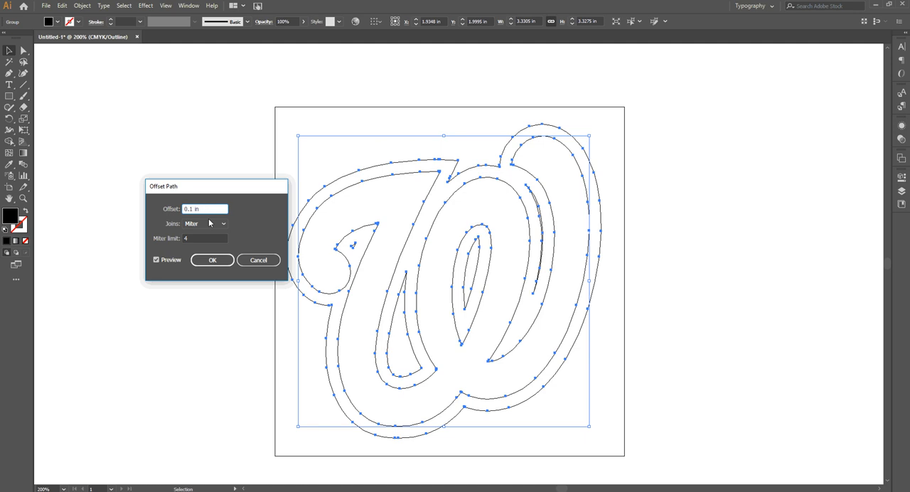
key(Tab)
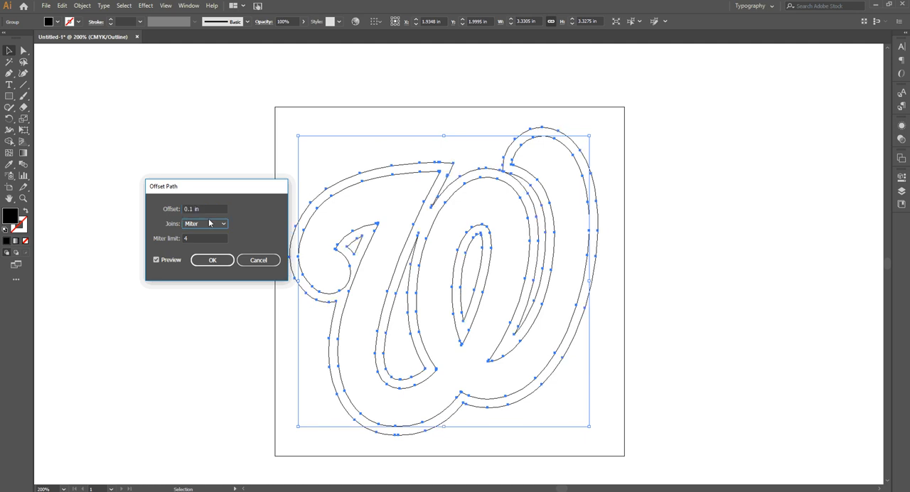
click(211, 260)
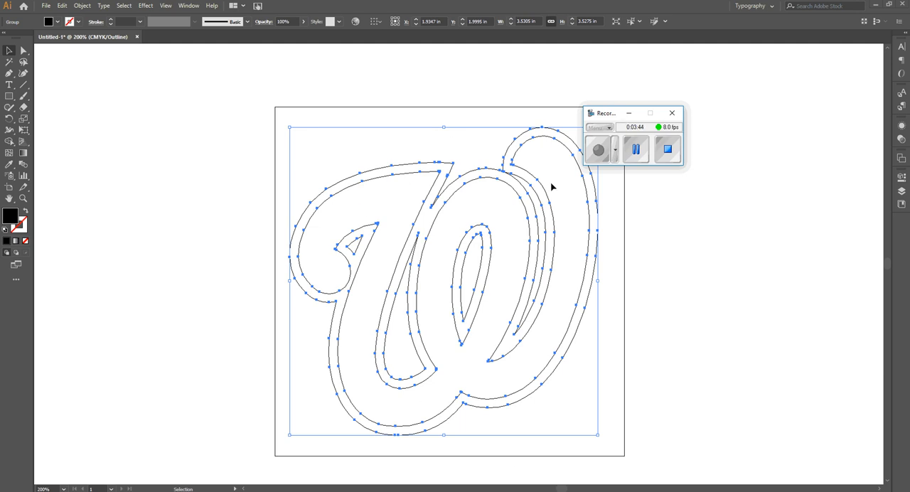
Step: Ungroup the W logo from its offset outline and clear the selection
scroll(551, 186, down, 1)
scroll(579, 249, down, 1)
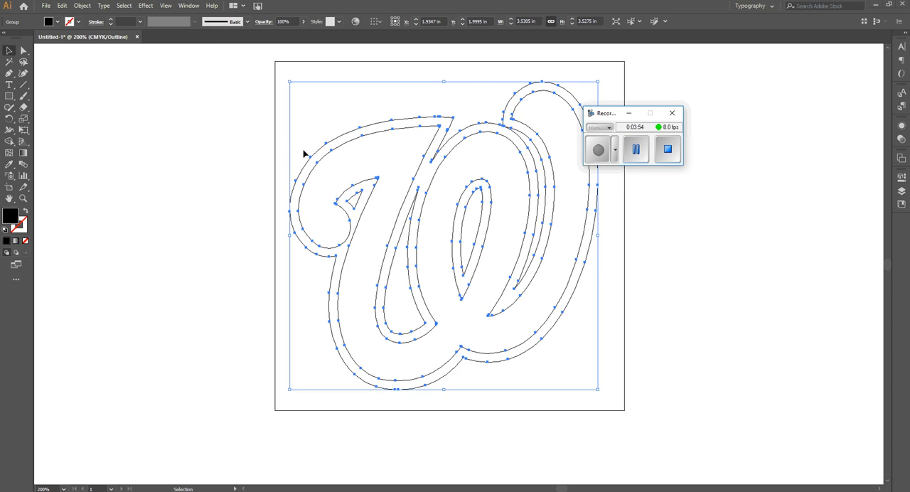
right_click(354, 141)
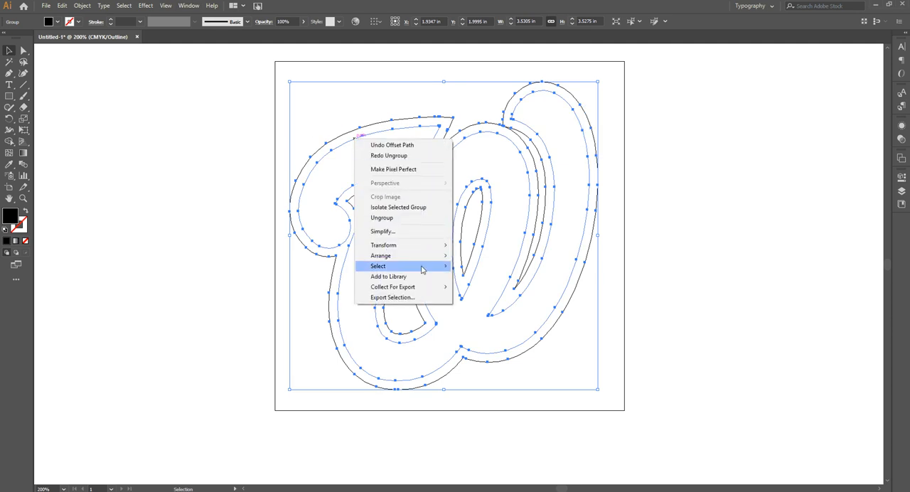
click(388, 218)
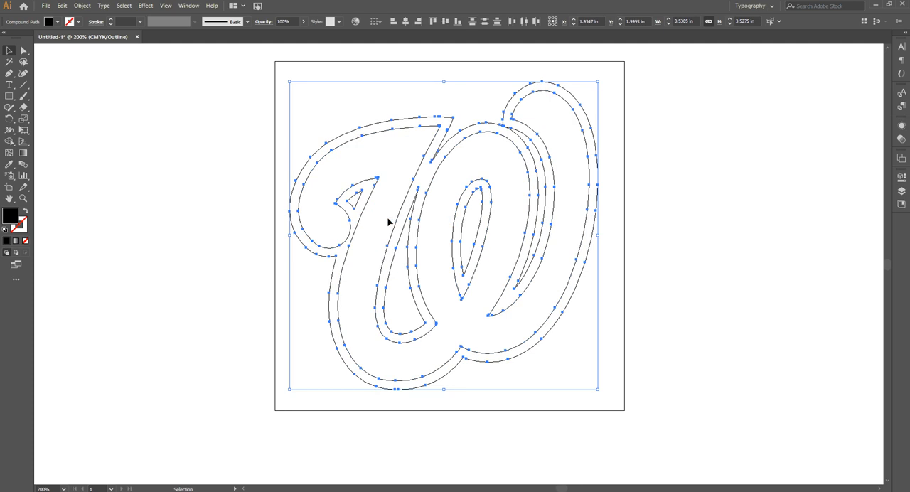
click(487, 143)
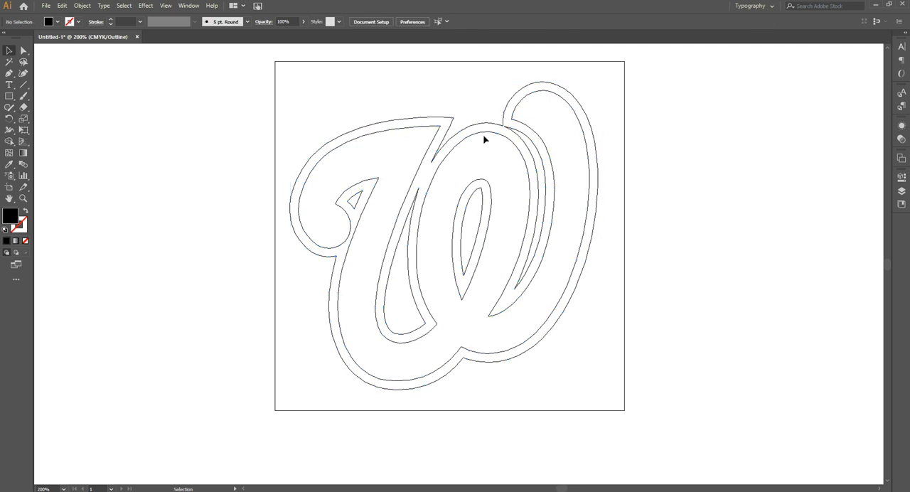
Step: Move the inner W path out of the offset outline, placing it completely clear of the artboard on its right side
click(477, 135)
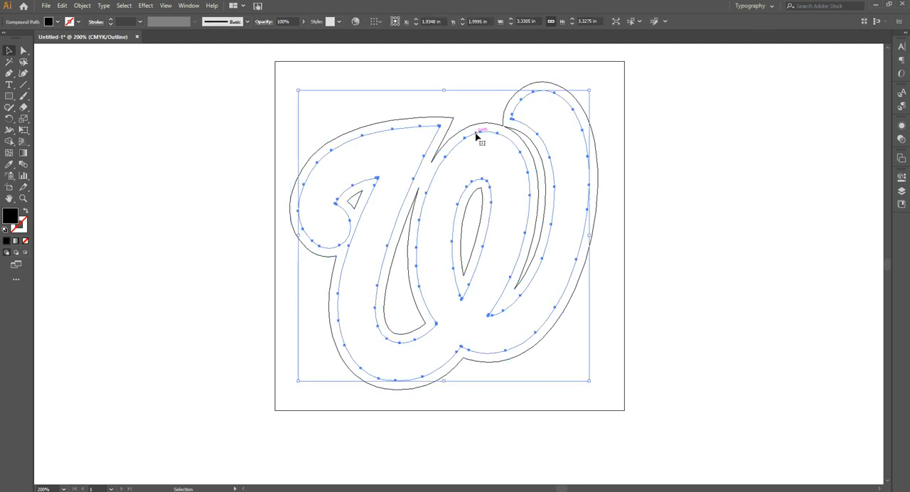
drag(476, 135, 787, 122)
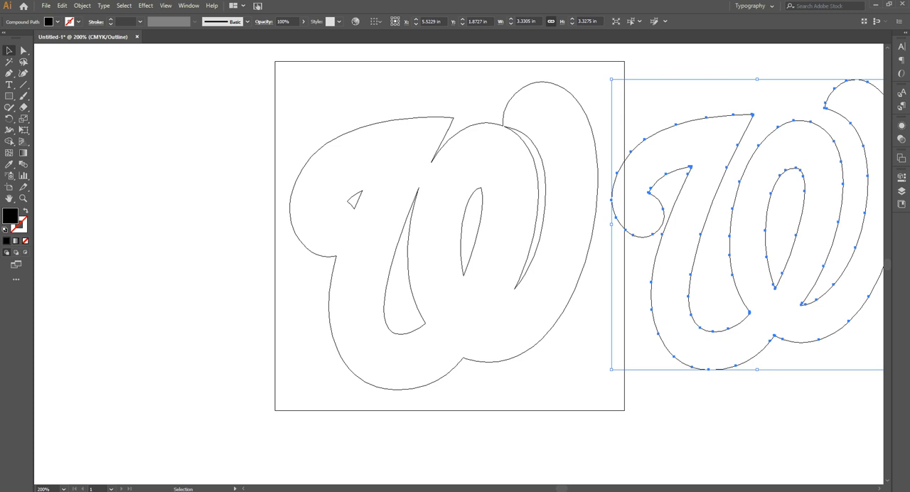
scroll(552, 81, right, 3)
click(575, 81)
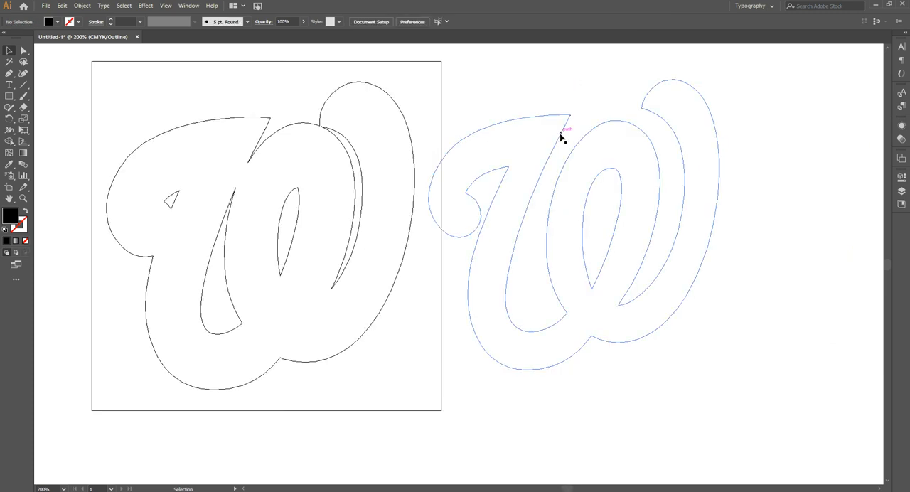
drag(561, 137, 584, 138)
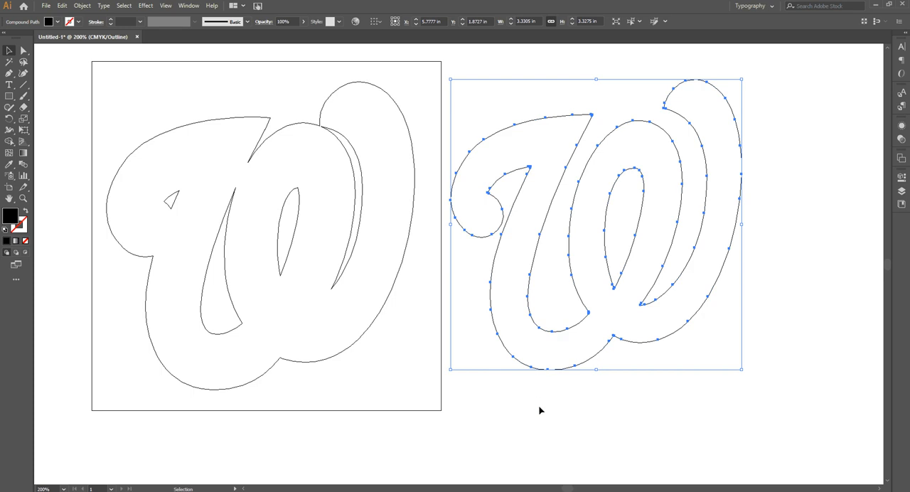